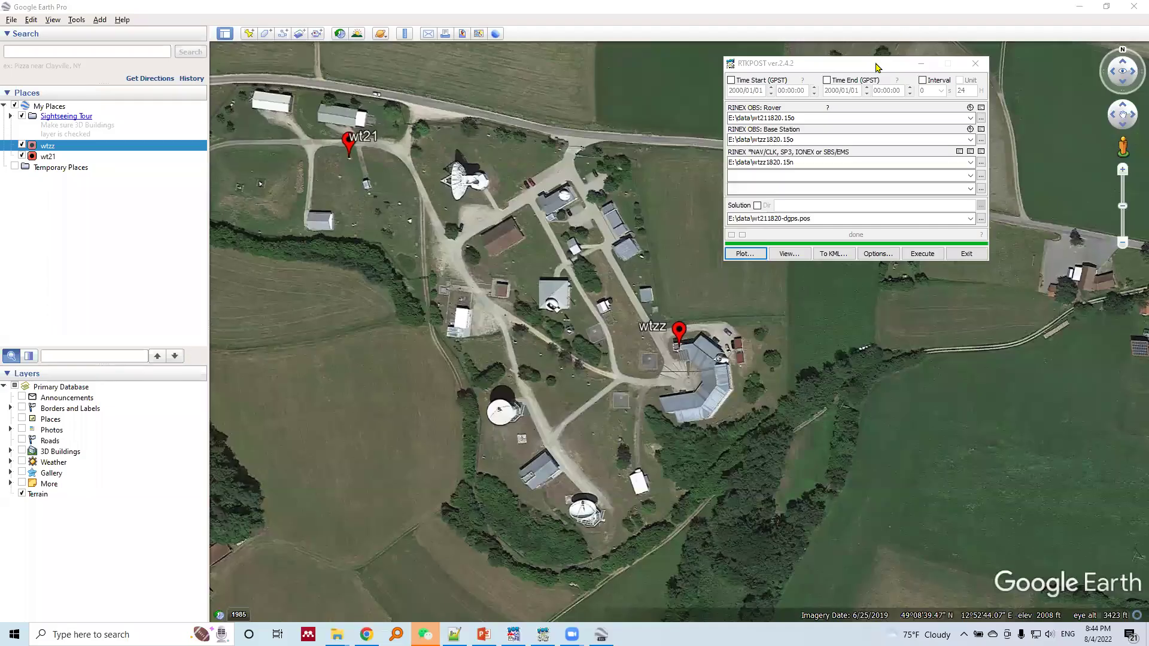
- Nudge the RTKPOST window slightly to the left
{"action": "left_click_drag", "start_coordinate": [874, 67], "coordinate": [864, 64]}
- On Setting1, set Positioning Mode to Kinematic with receiver dynamics left off
{"action": "left_click", "coordinate": [865, 251]}
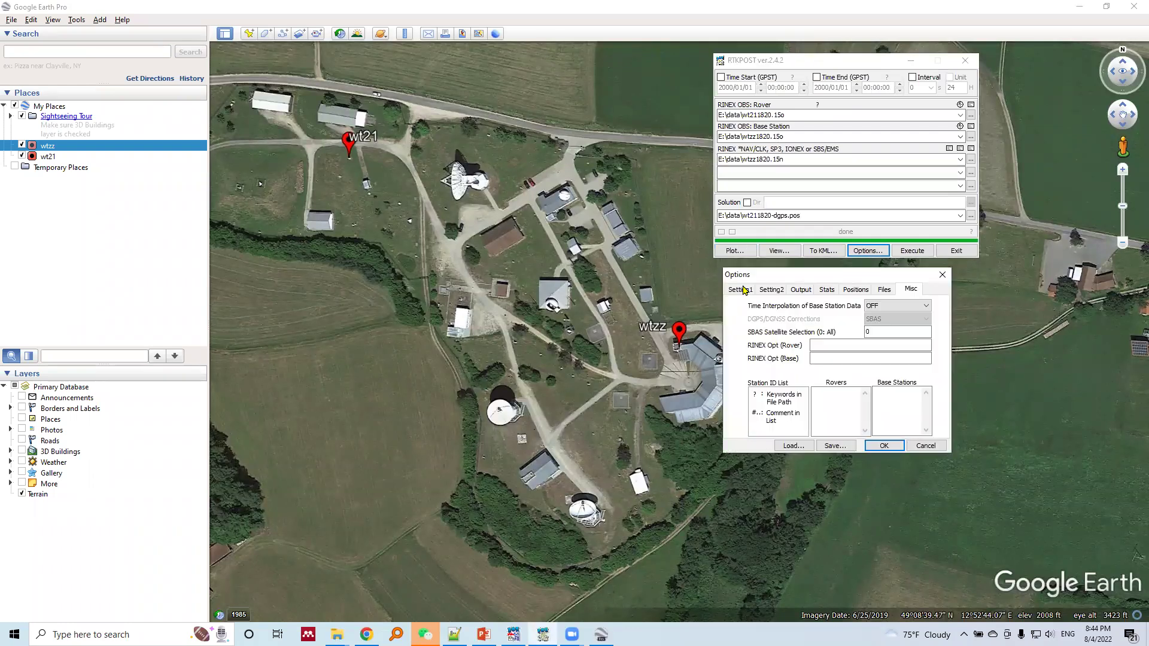
{"action": "left_click", "coordinate": [744, 290]}
{"action": "left_click", "coordinate": [876, 307]}
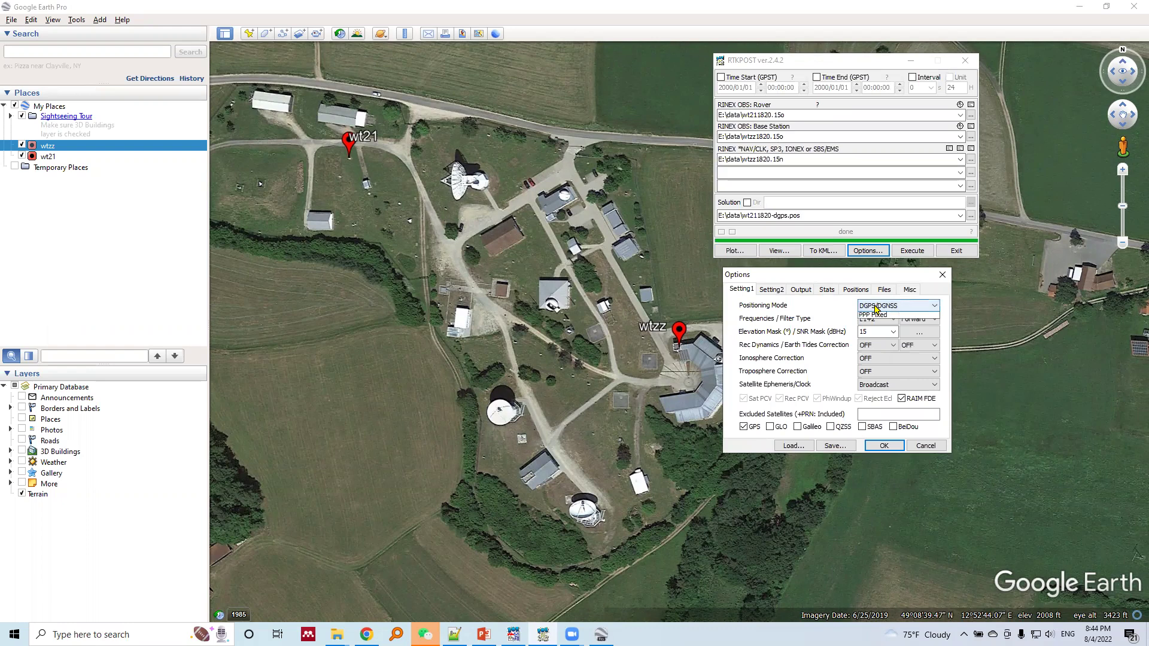
{"action": "left_click", "coordinate": [866, 331]}
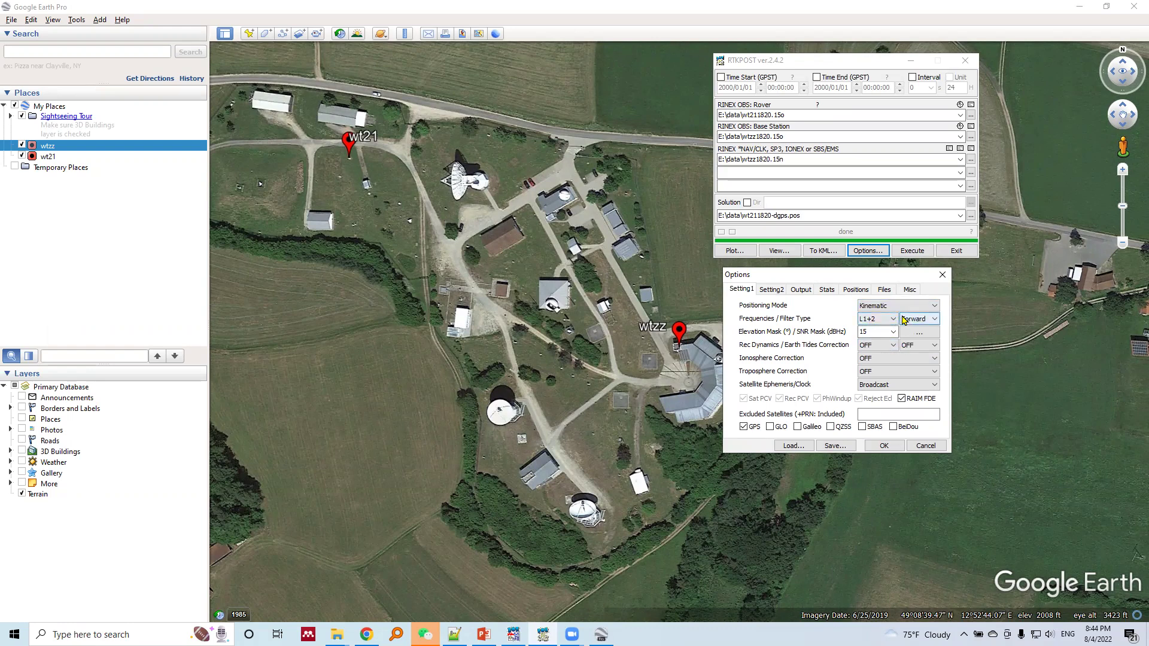
{"action": "left_click", "coordinate": [876, 346]}
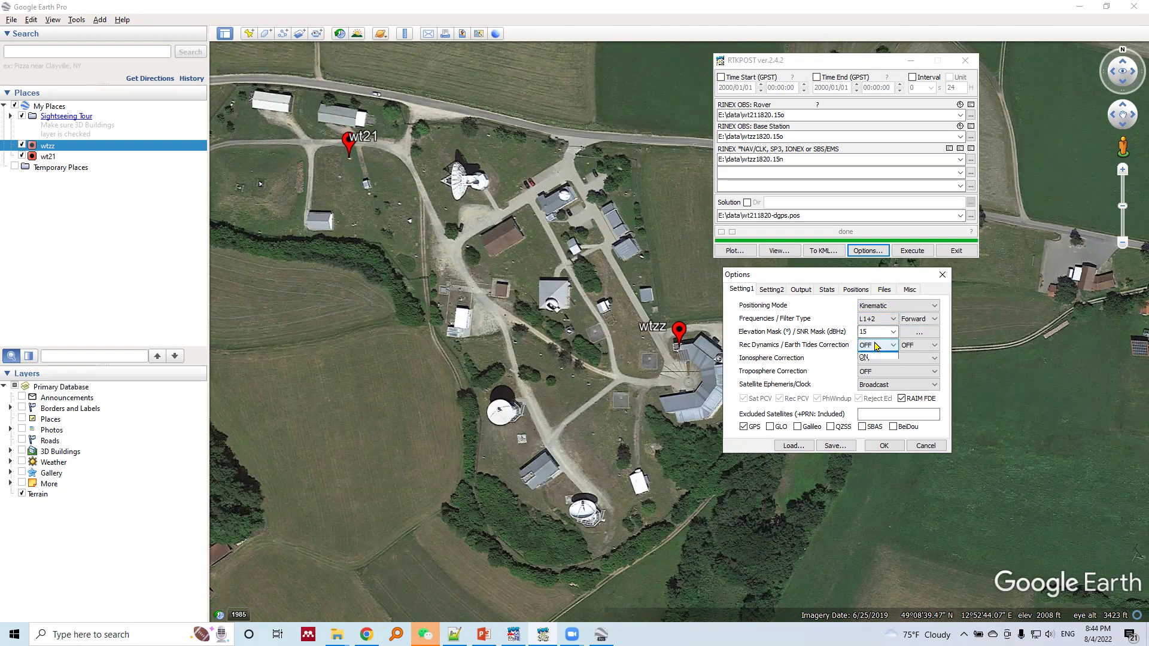
{"action": "left_click", "coordinate": [875, 347]}
{"action": "left_click", "coordinate": [916, 345]}
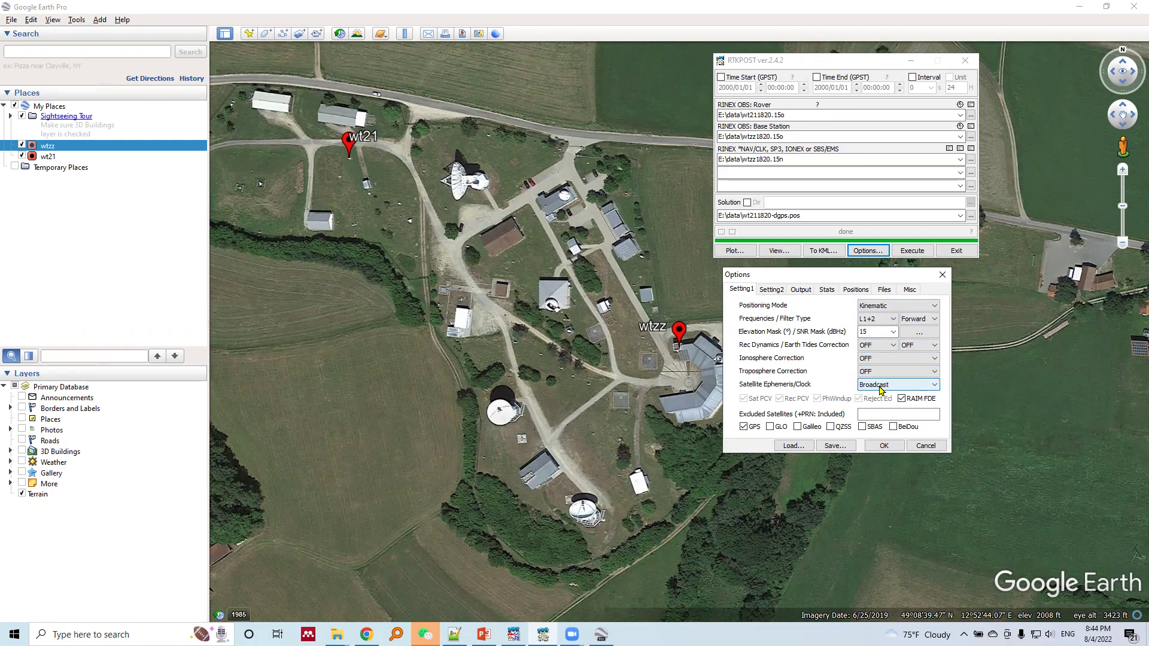
- On Positions, keep the base station position as RINEX Header Position
{"action": "left_click", "coordinate": [857, 290]}
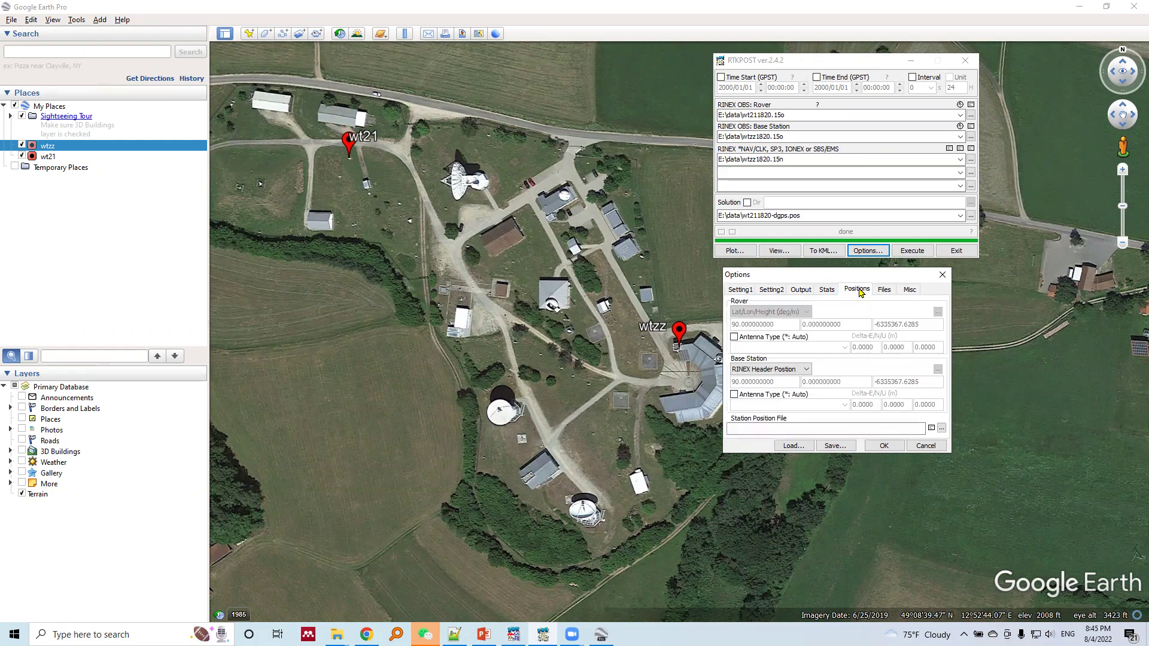
{"action": "left_click", "coordinate": [793, 370]}
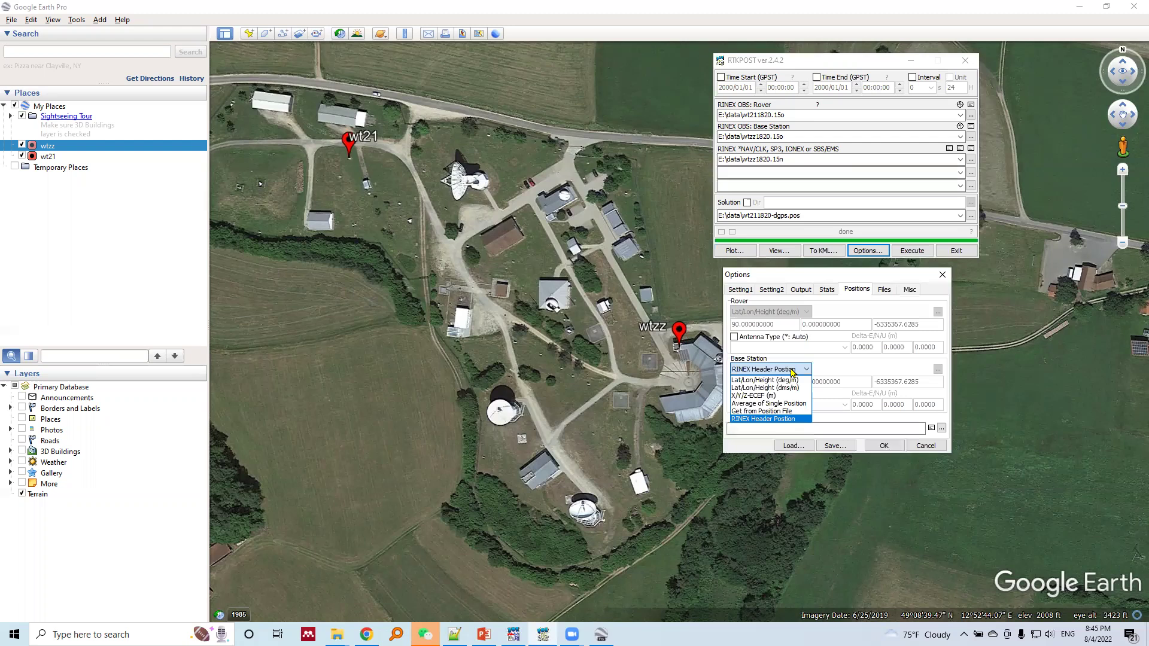
{"action": "left_click", "coordinate": [756, 371]}
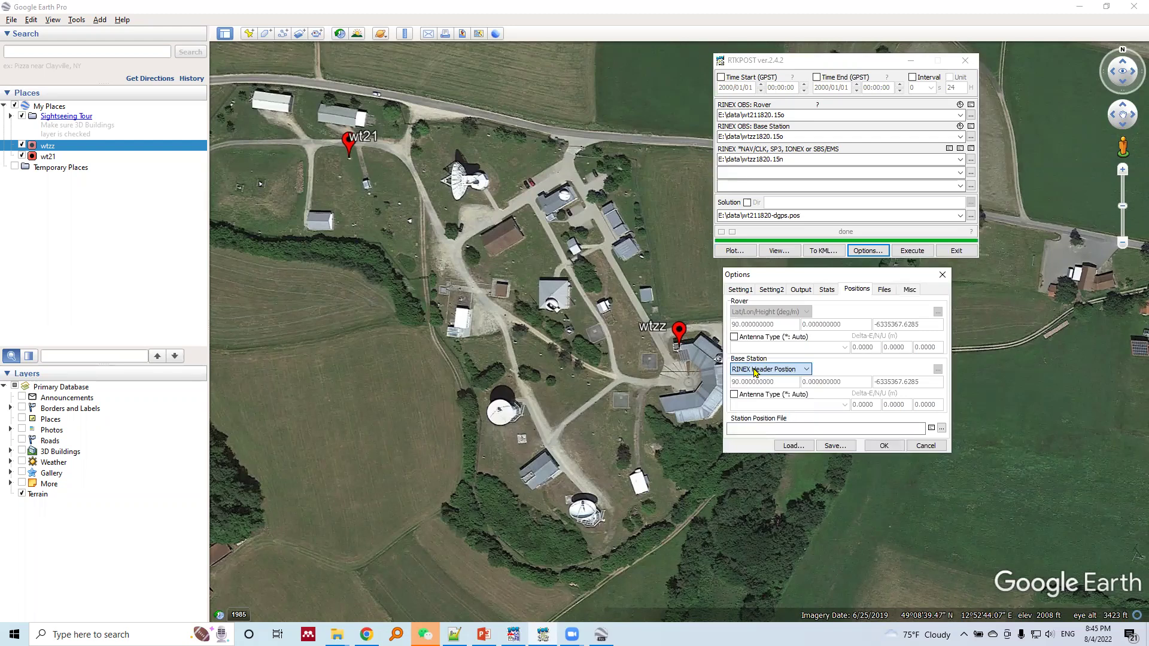
{"action": "left_click", "coordinate": [756, 372]}
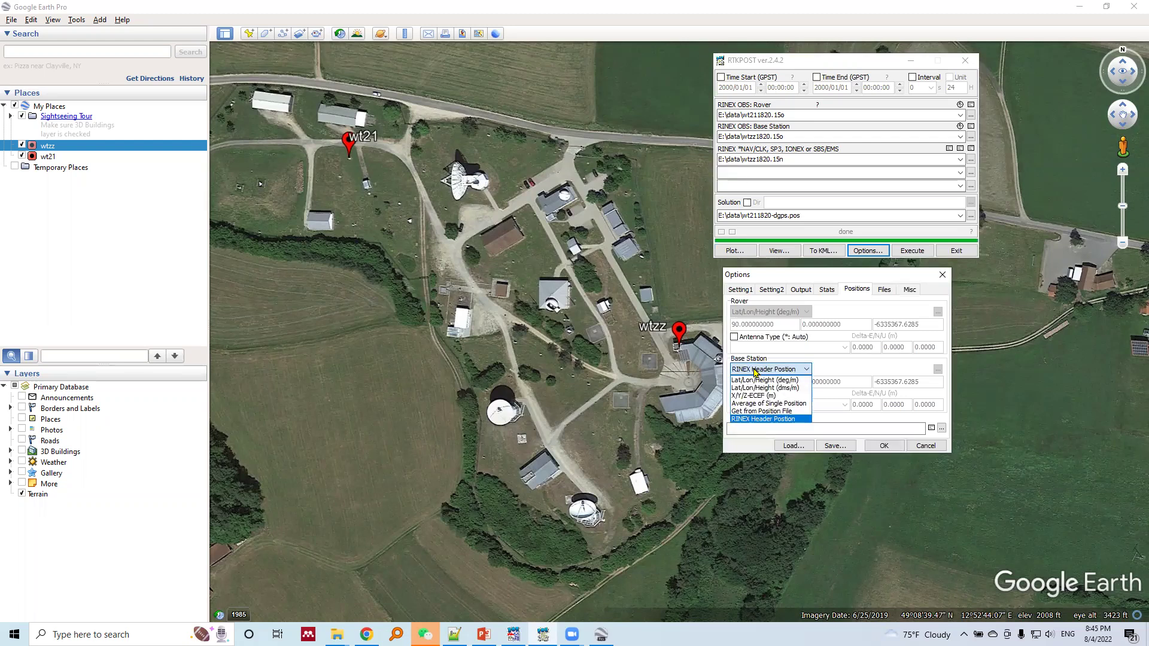
{"action": "left_click", "coordinate": [754, 422]}
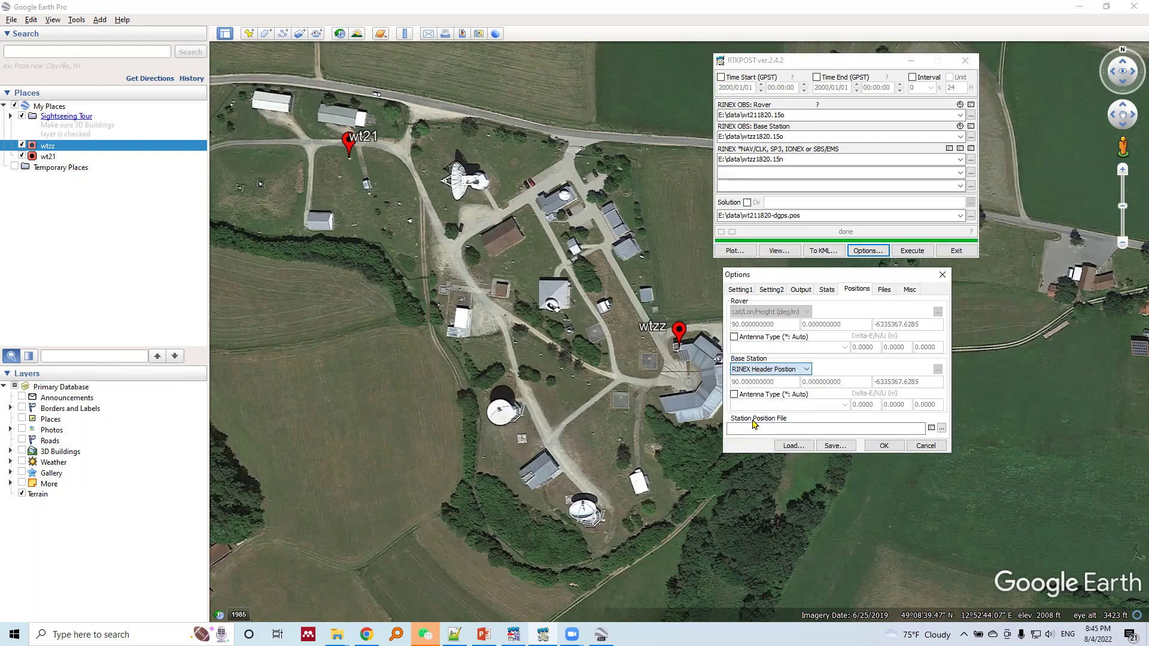
- Apply the options and check the rover, base station and navigation file paths
{"action": "left_click", "coordinate": [883, 446]}
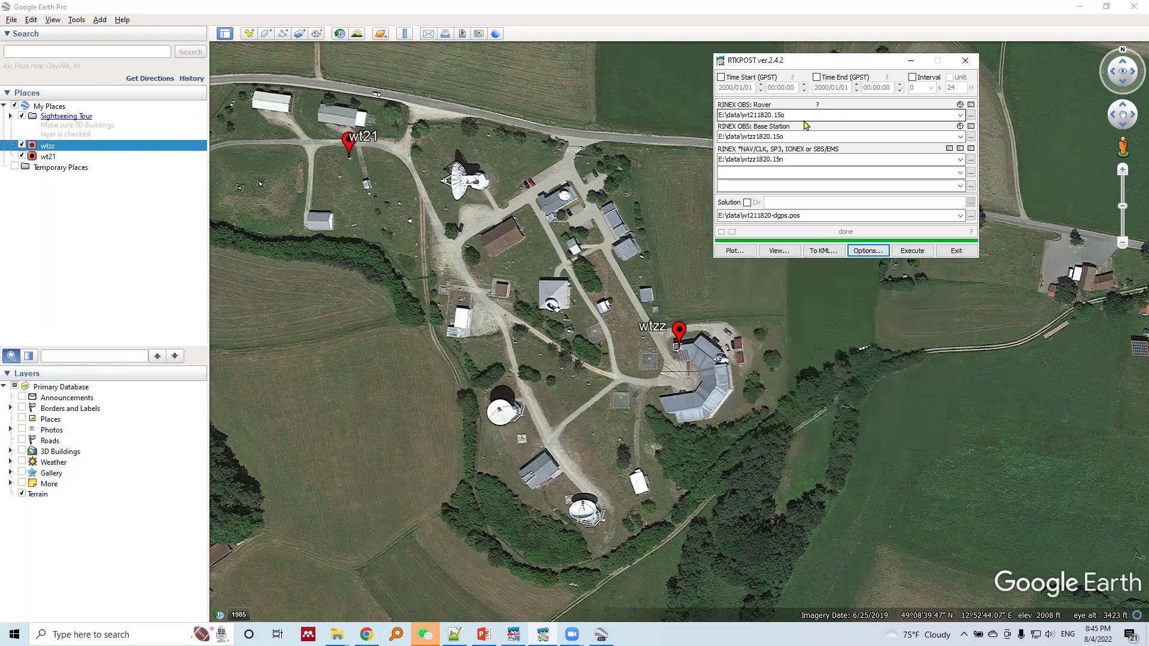
{"action": "double_click", "coordinate": [806, 114]}
{"action": "left_click_drag", "start_coordinate": [806, 115], "coordinate": [714, 112]}
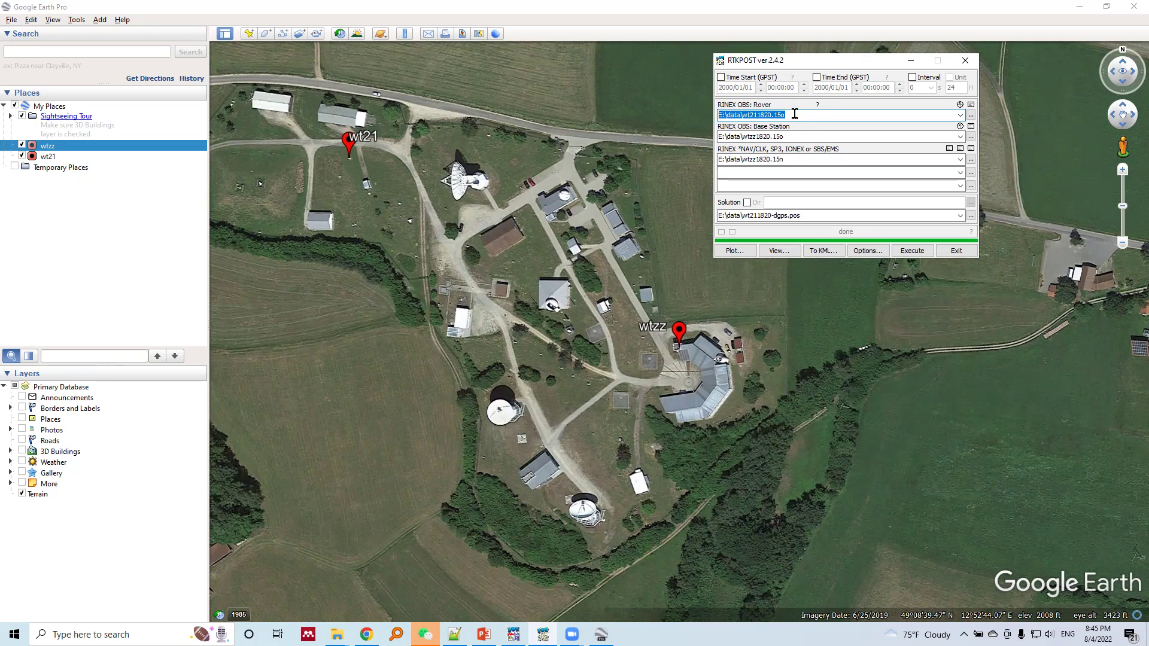
{"action": "left_click_drag", "start_coordinate": [794, 113], "coordinate": [713, 119]}
{"action": "left_click_drag", "start_coordinate": [802, 136], "coordinate": [704, 134]}
{"action": "left_click_drag", "start_coordinate": [793, 159], "coordinate": [712, 161]}
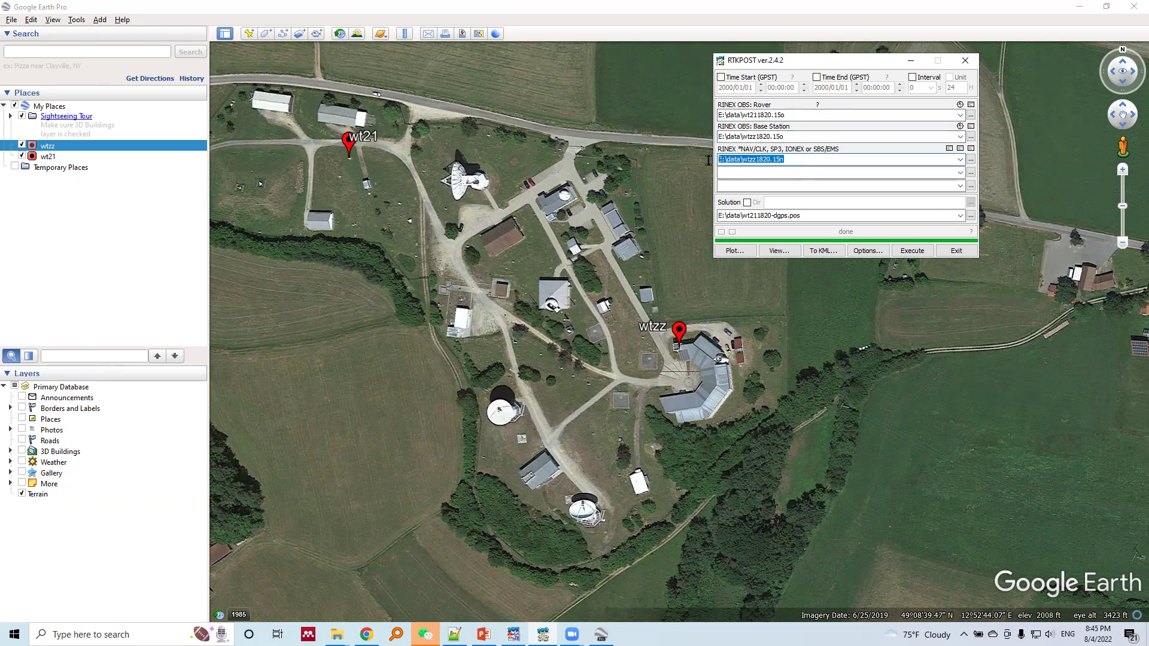
- Remove the 'dgps' suffix from the output file name wt211820-dgps.pos
{"action": "left_click_drag", "start_coordinate": [803, 217], "coordinate": [775, 217]}
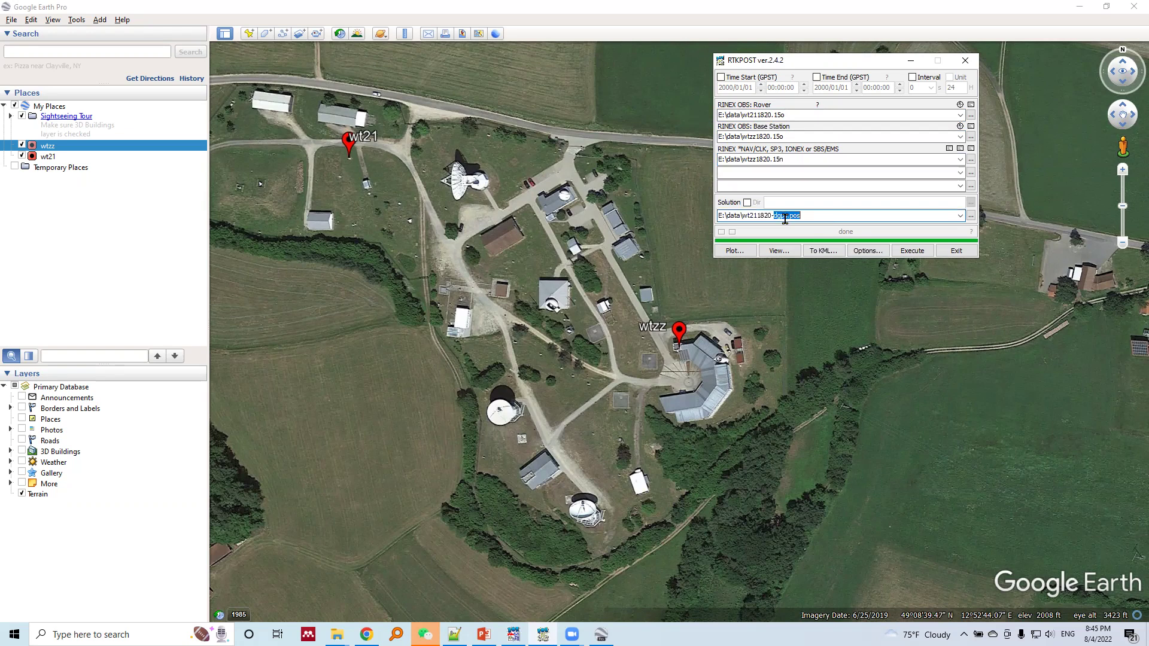
{"action": "left_click", "coordinate": [788, 216]}
{"action": "key", "text": "BackSpace"}
{"action": "key", "text": "BackSpace"}
{"action": "key", "text": "BackSpace"}
{"action": "key", "text": "BackSpace"}
{"action": "type", "text": "in"}
{"action": "key", "text": "BackSpace"}
{"action": "key", "text": "BackSpace"}
- Complete the output name as wt211820-kin.pos and run the kinematic processing
{"action": "type", "text": "kin"}
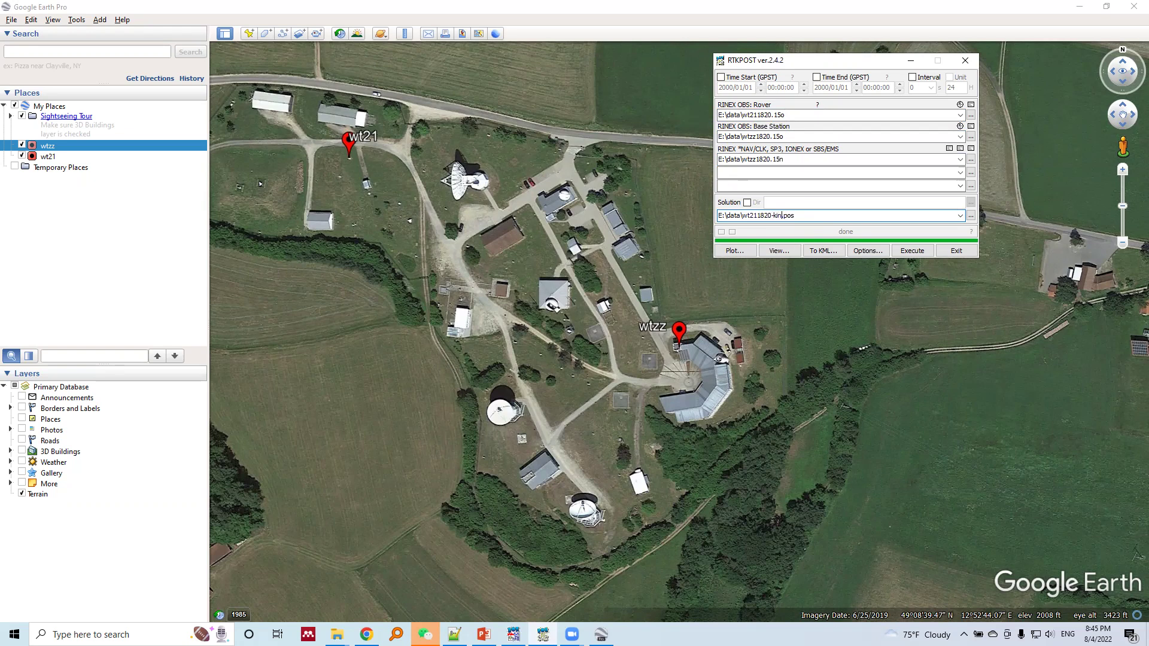
{"action": "left_click", "coordinate": [910, 251]}
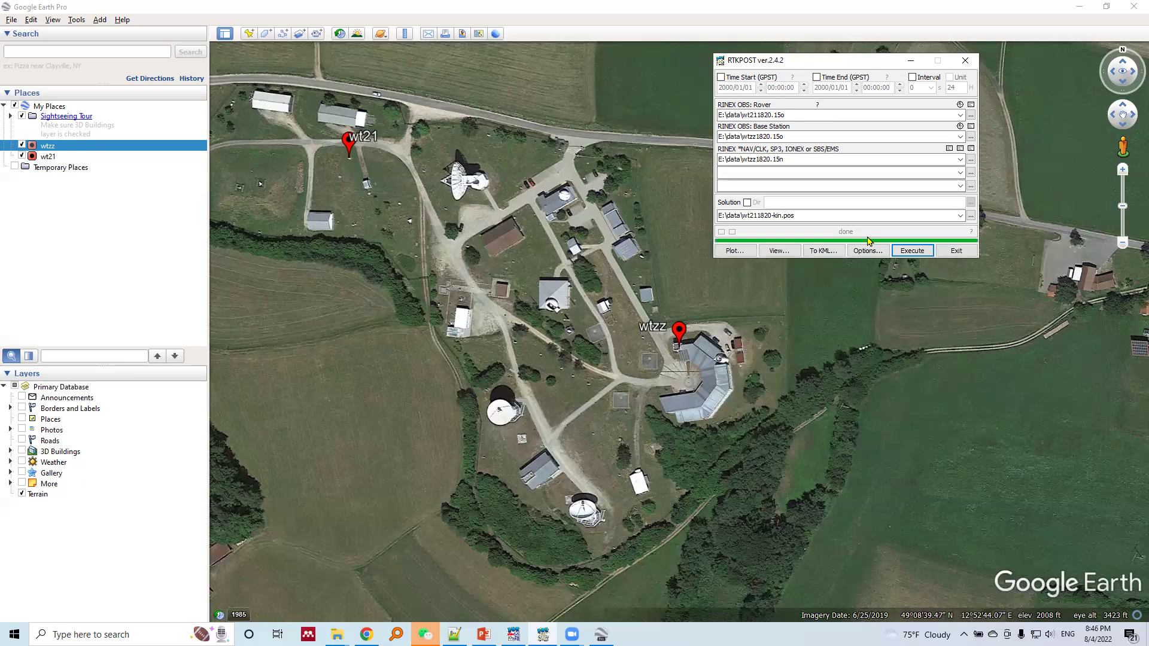
- View wt211820-kin.pos full-screen, scroll through the solution listing, then close it
{"action": "left_click", "coordinate": [779, 251]}
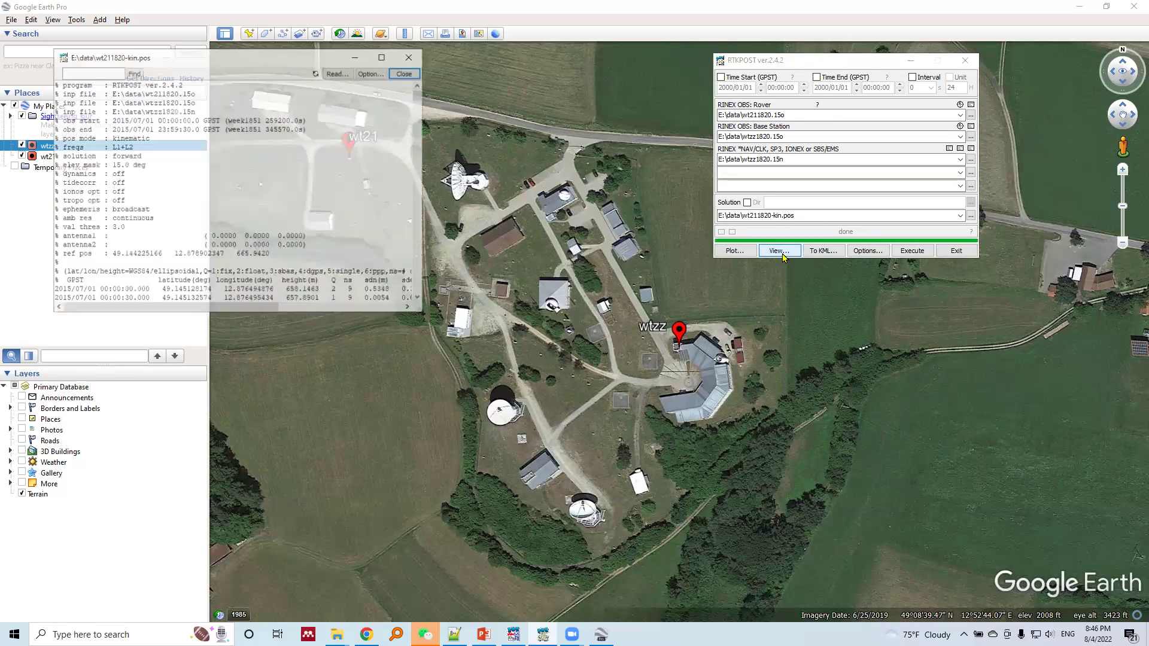
{"action": "left_click", "coordinate": [381, 58]}
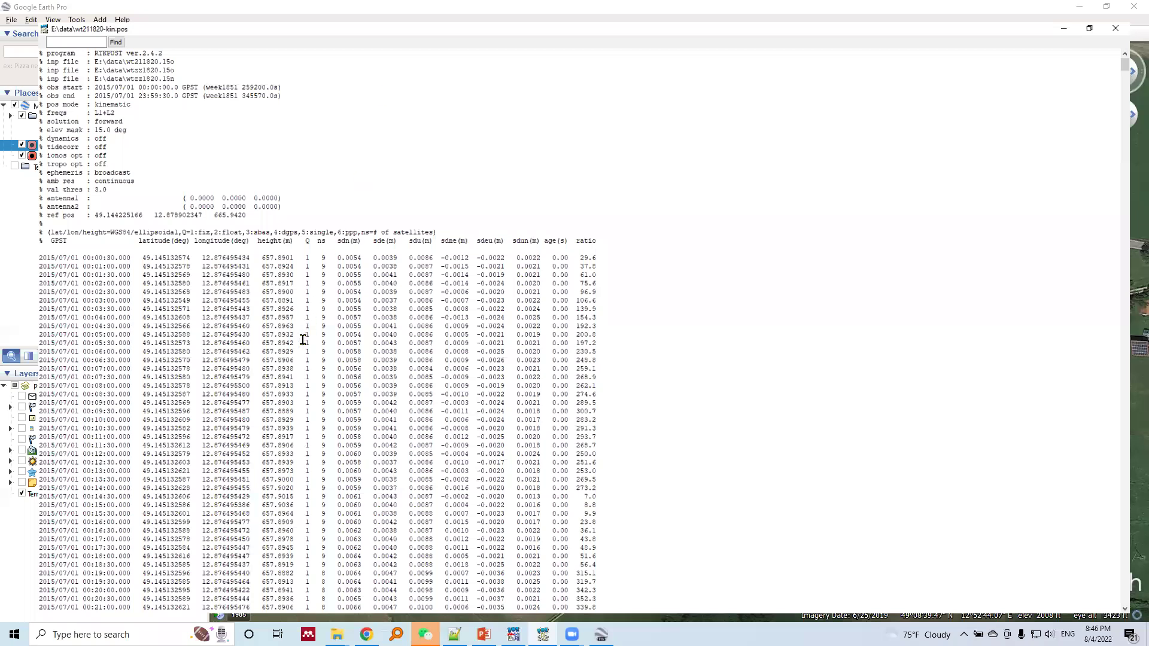
{"action": "scroll", "coordinate": [12, 236], "scroll_direction": "up", "scroll_amount": 1}
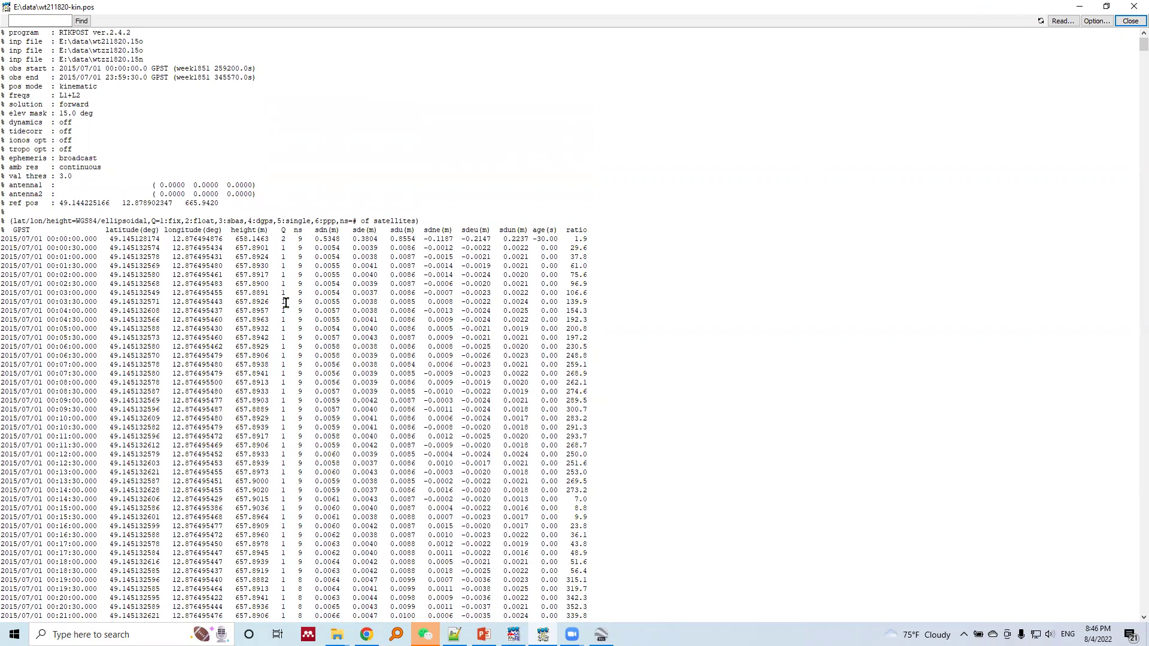
{"action": "left_click", "coordinate": [1131, 20]}
- Plot wt211820-kin.pos in RTKPLOT and maximize the plot window
{"action": "left_click", "coordinate": [740, 252]}
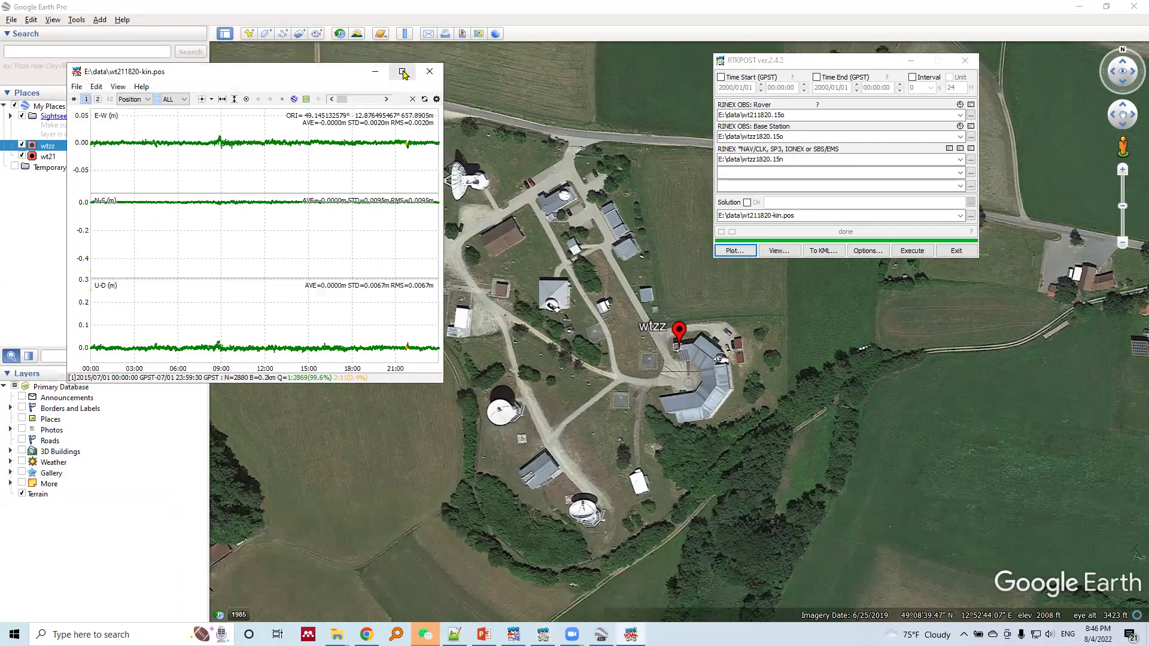
{"action": "double_click", "coordinate": [404, 76]}
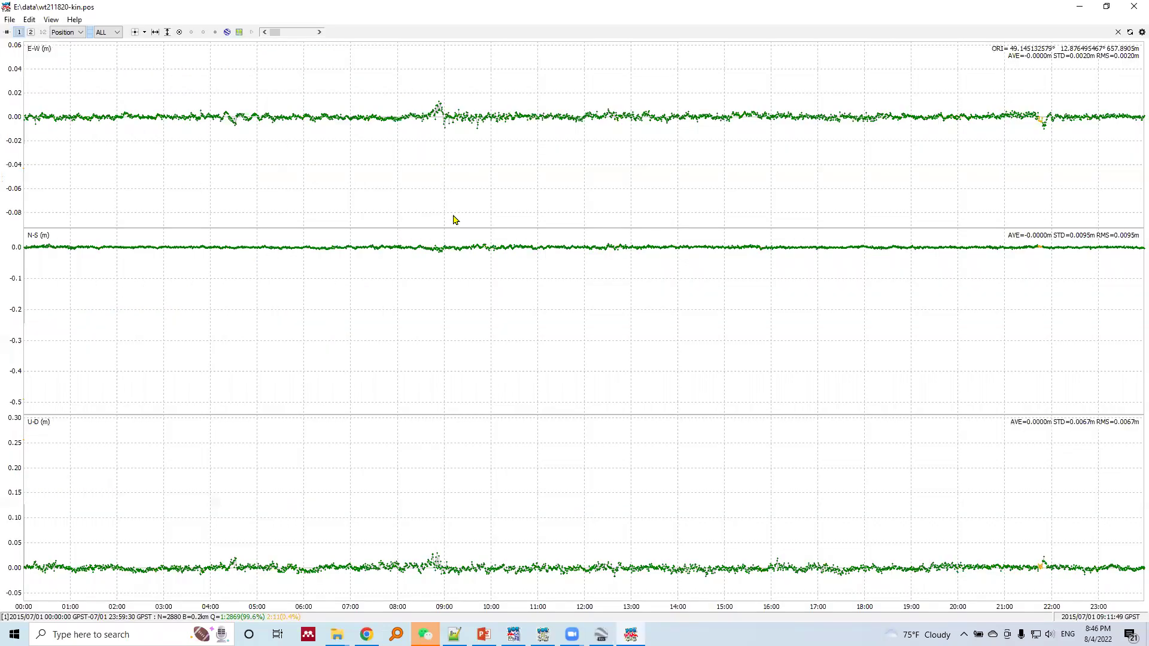